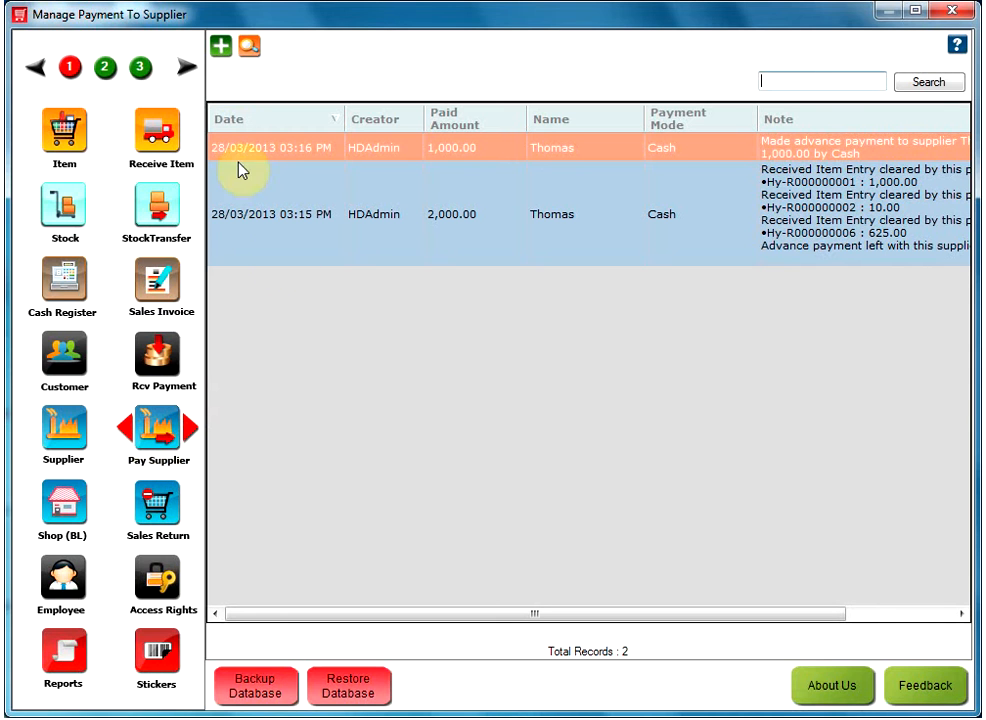
- Open the Make Payment To Supplier form for a new supplier payment
click(221, 47)
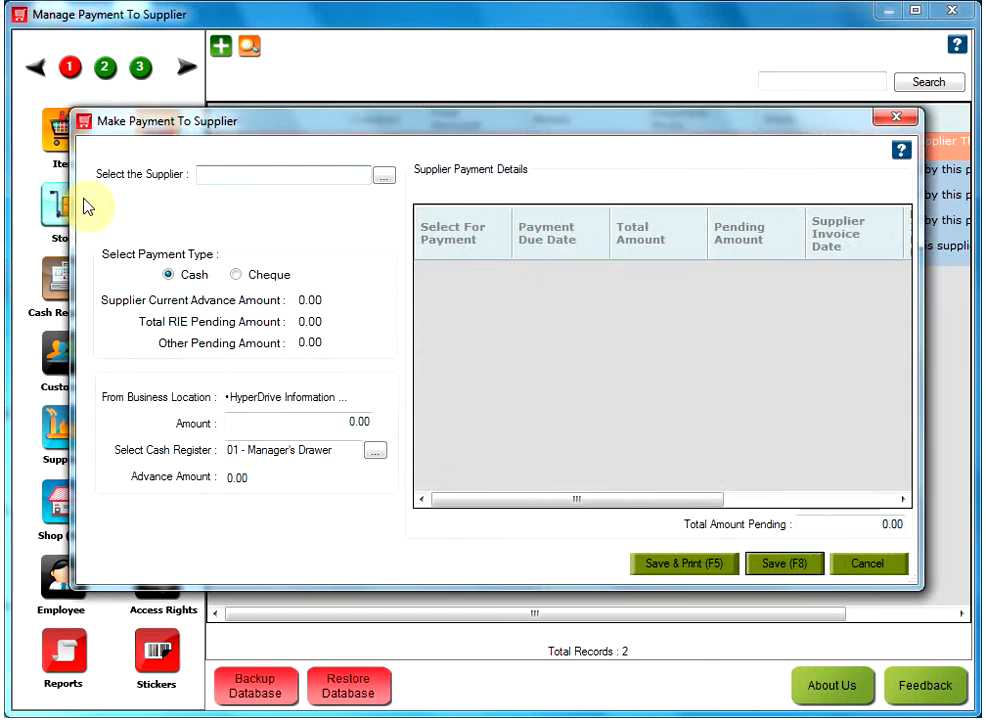
- Choose the supplier from the name suggestion and mark the first pending 250.00 entry dated 28/03/2013
click(214, 174)
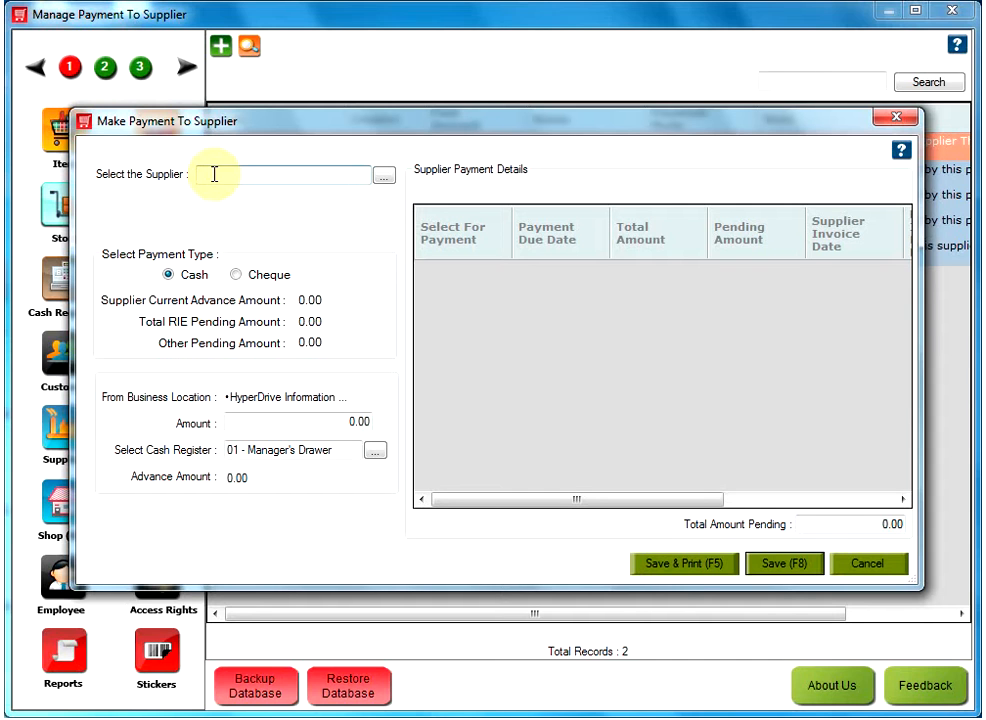
text(ari)
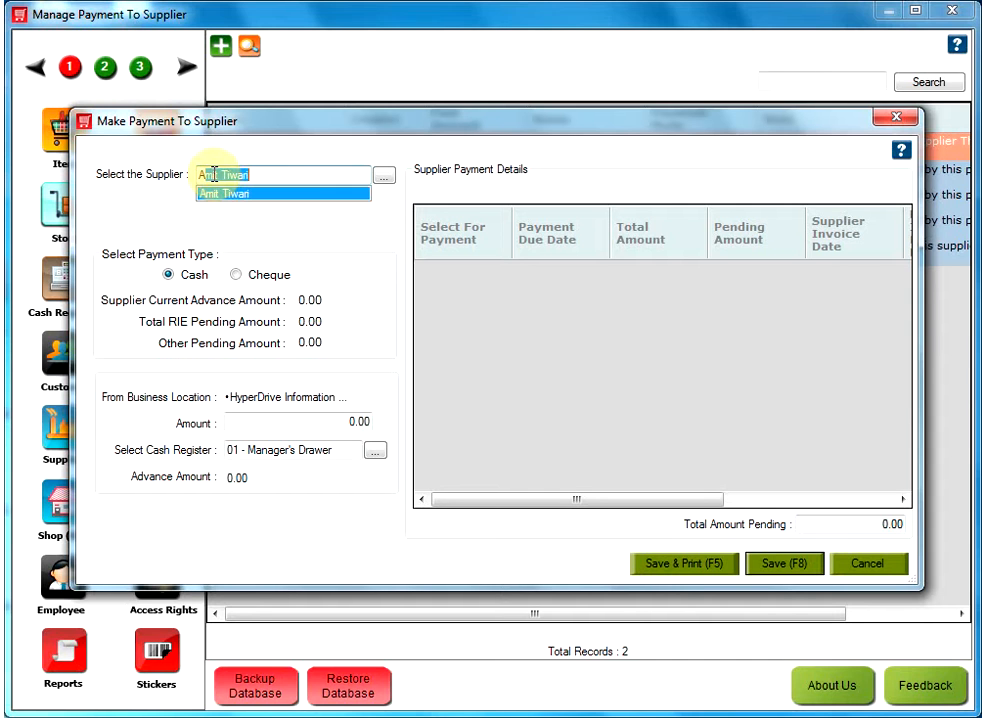
key(Return)
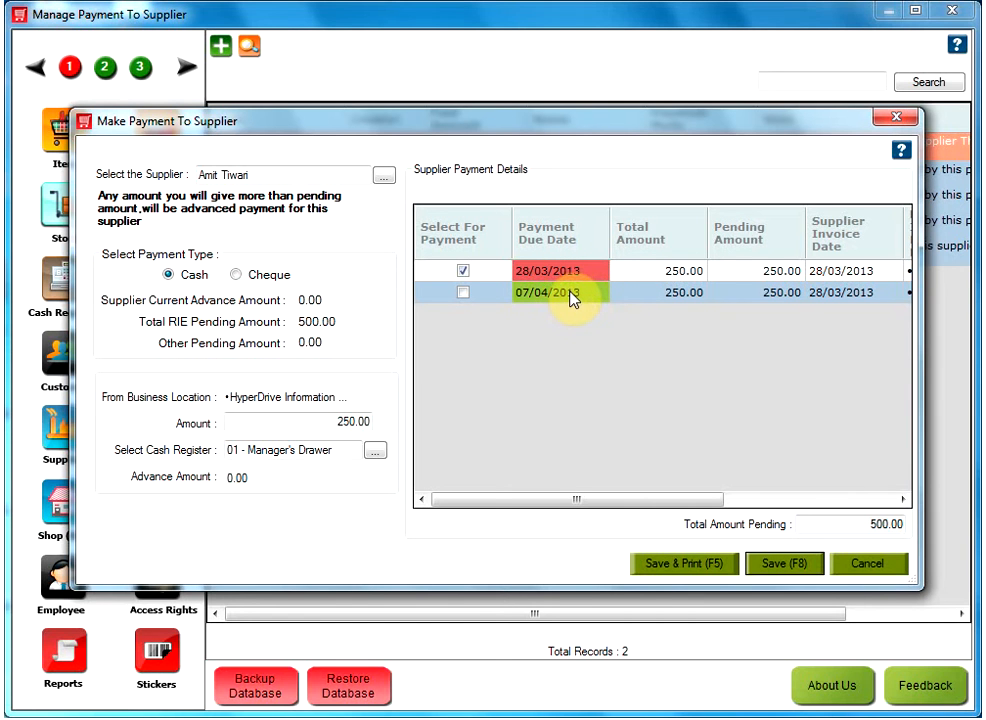
click(641, 281)
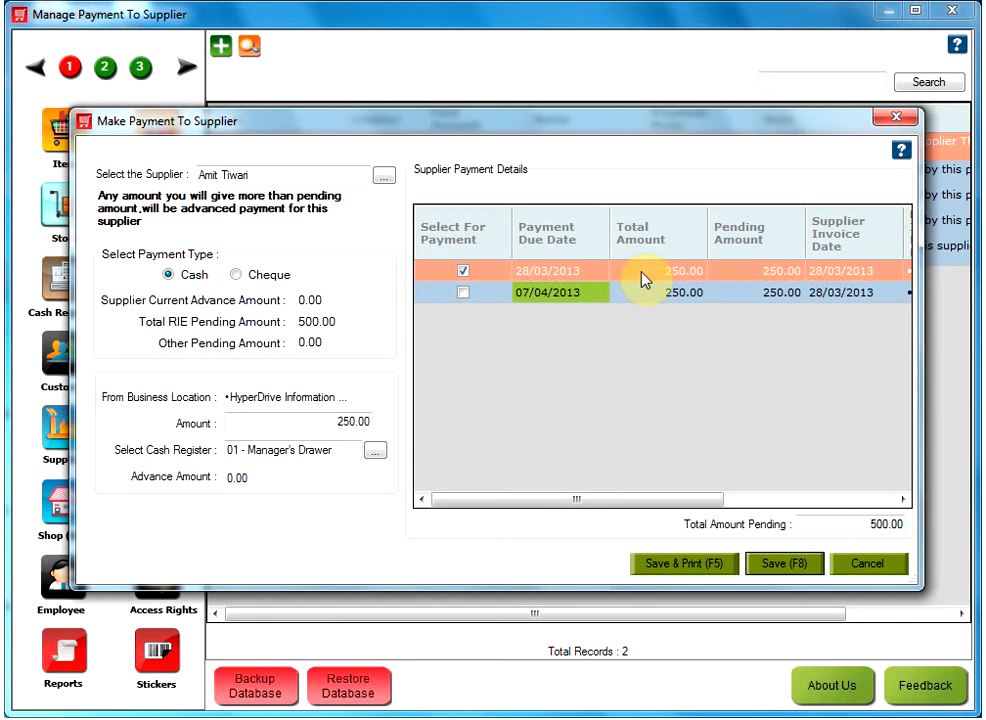
double_click(643, 279)
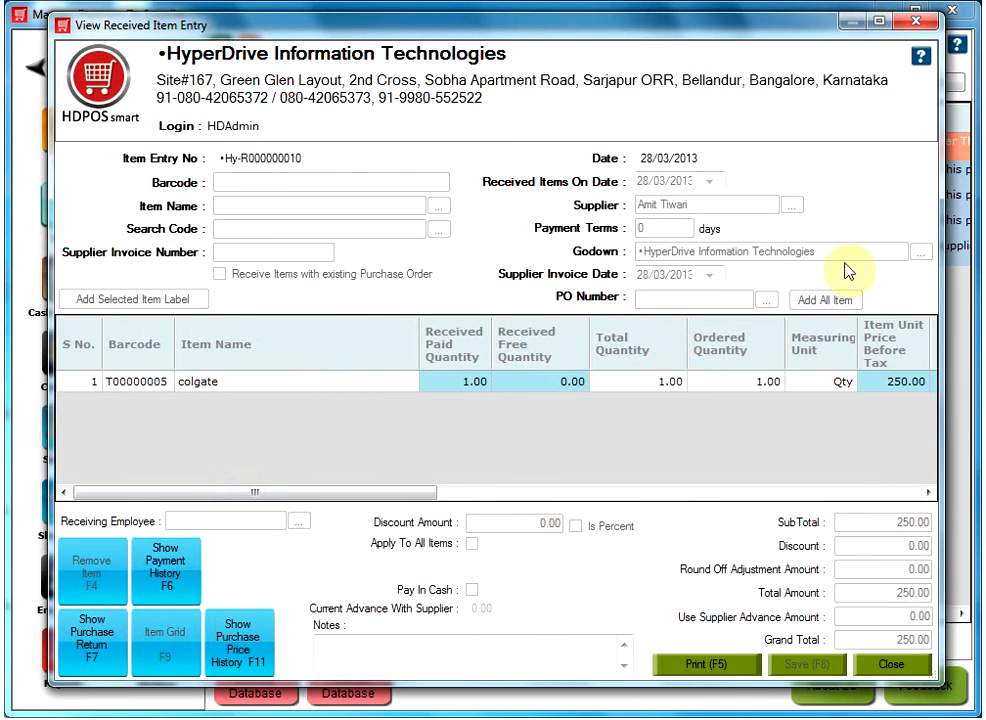
click(916, 20)
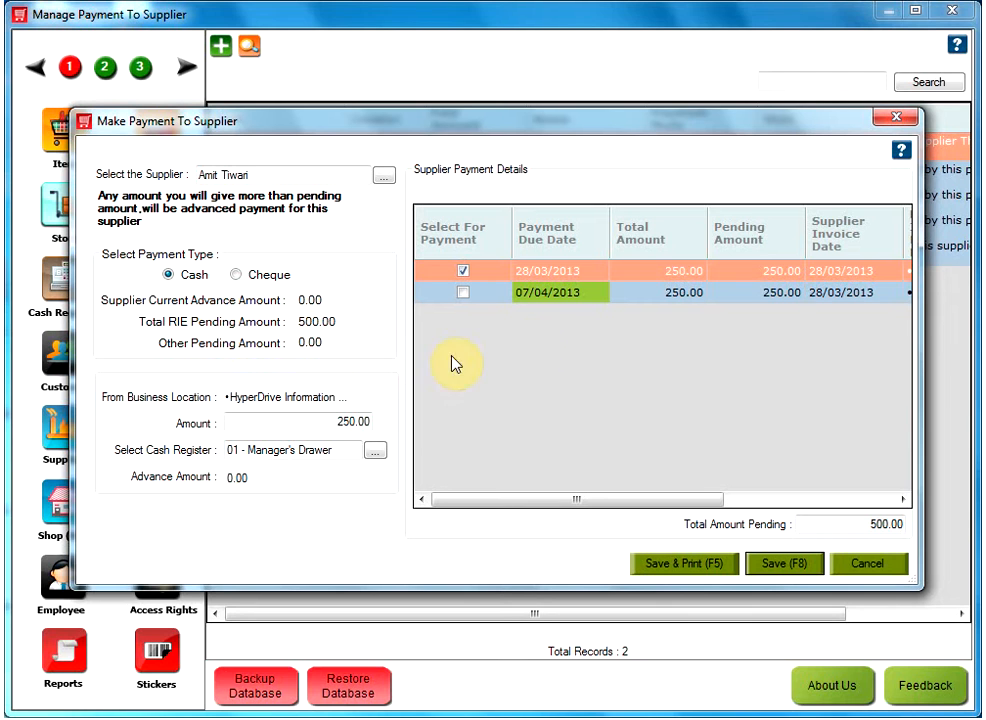
- Tick the second pending entry dated 07/04/2013 so the payment amount becomes 500.00
click(576, 293)
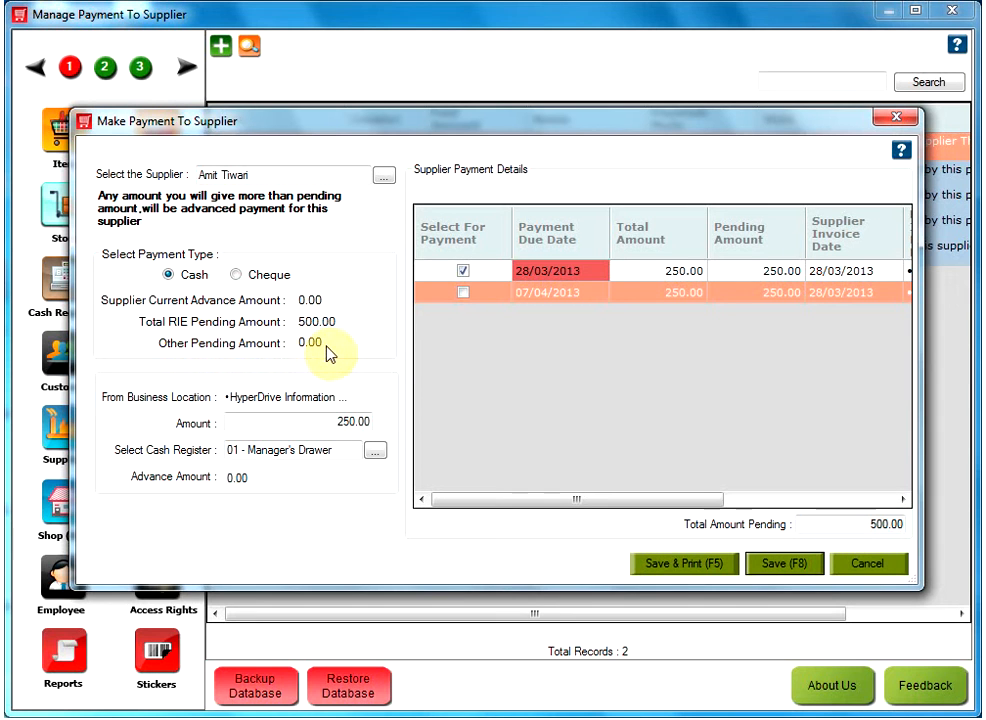
click(283, 425)
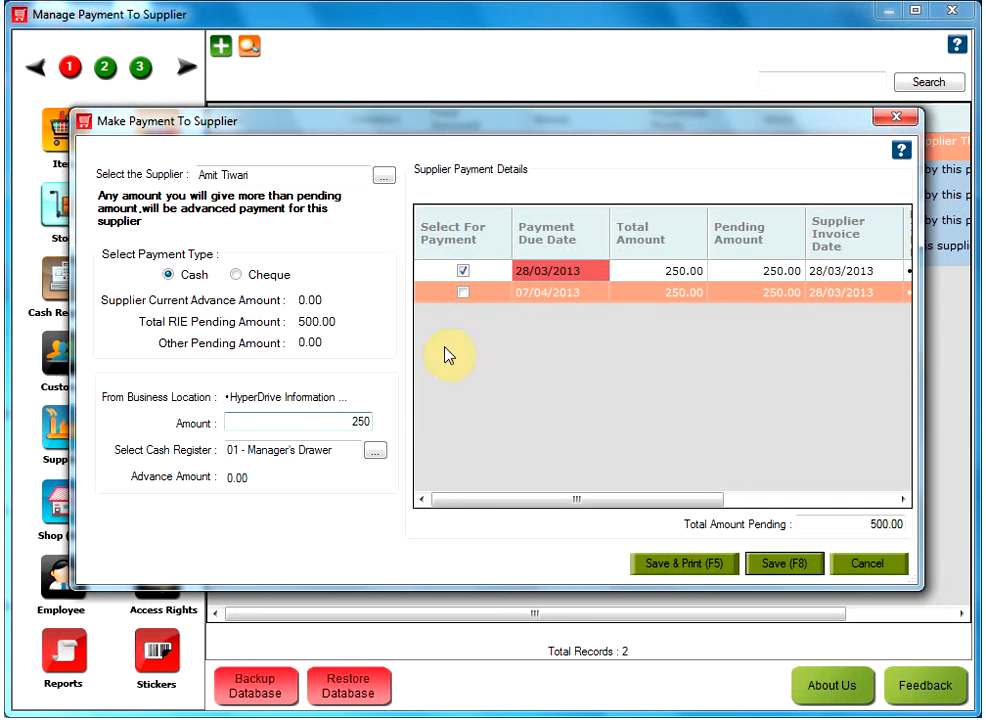
click(463, 293)
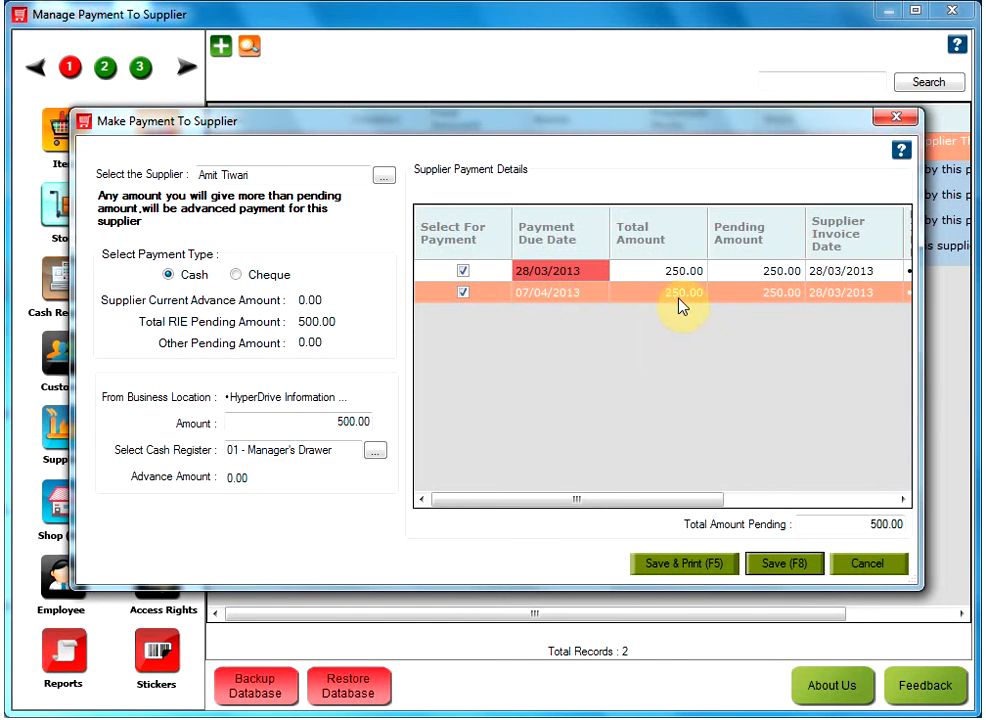
click(323, 425)
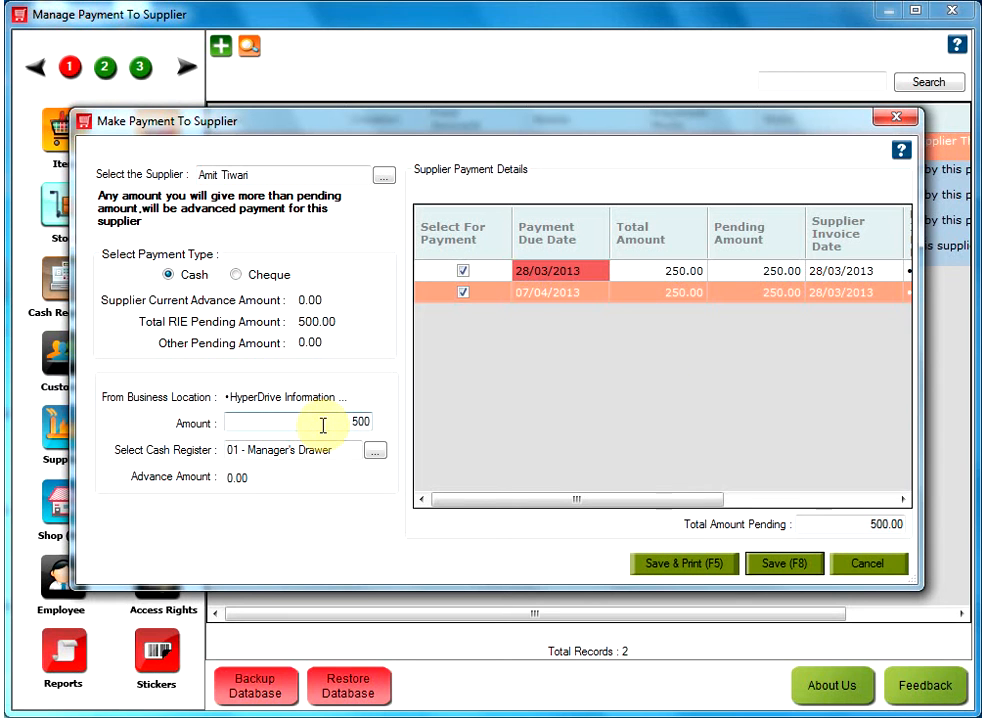
- Switch the payment type to Cheque and step through its amount, cheque number and branch fields
click(236, 275)
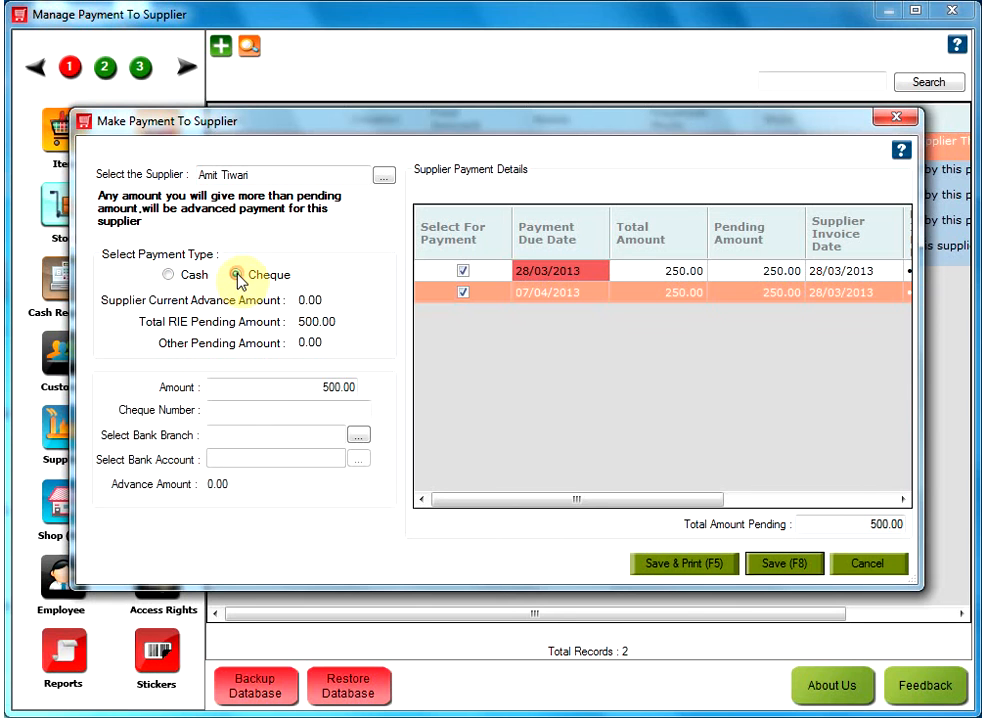
click(268, 386)
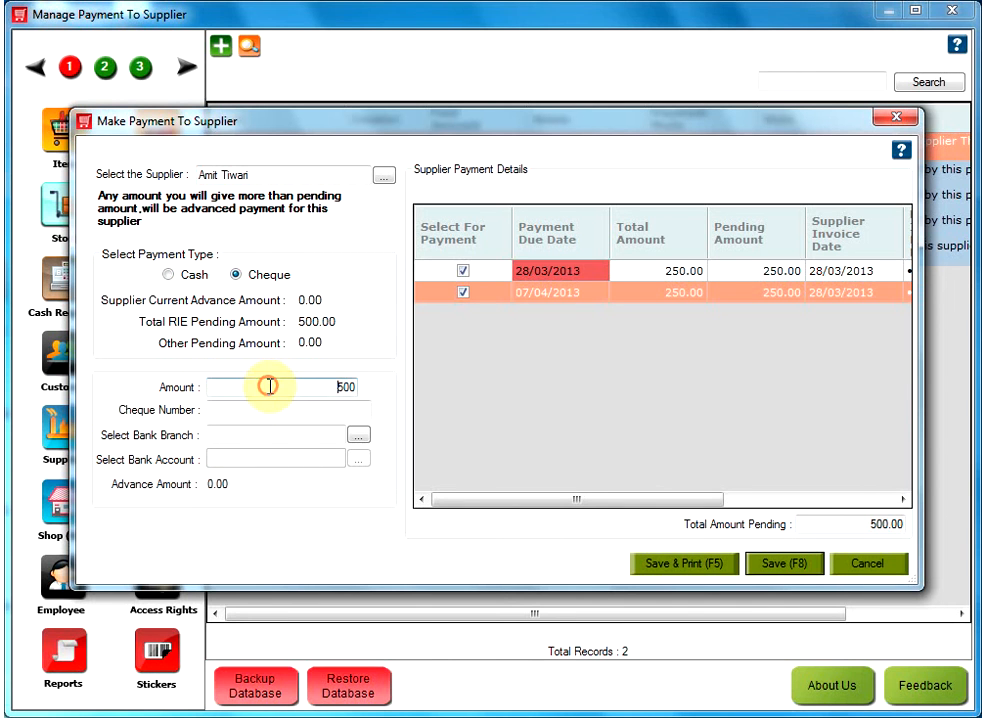
click(259, 410)
click(246, 431)
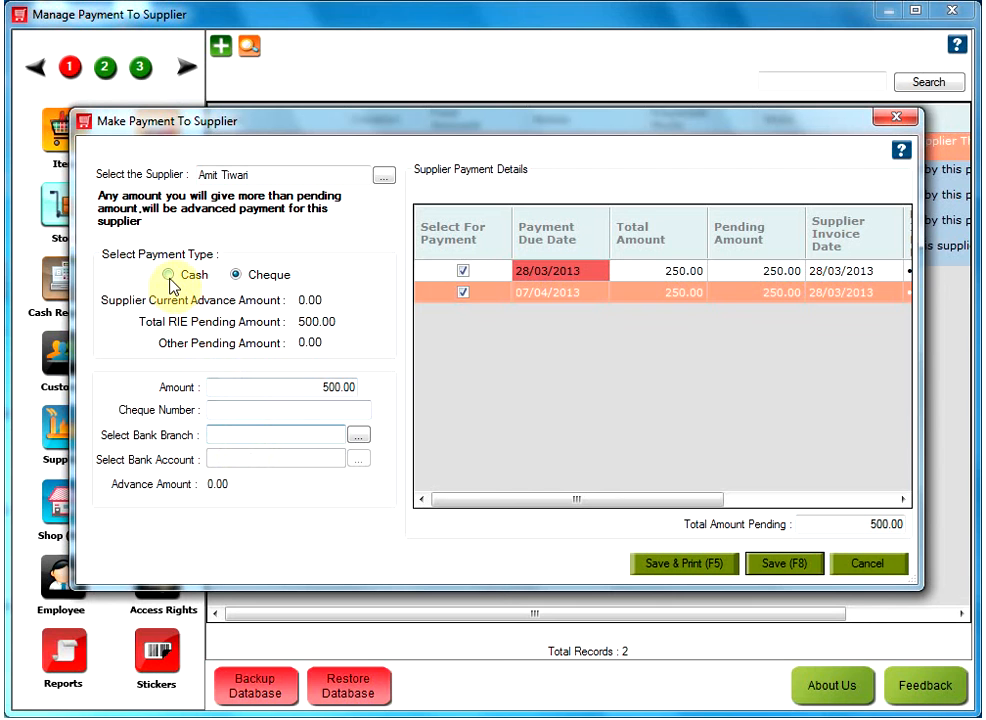
- Return the 500.00 payment to Cash, drawn from register 01 - Manager's Drawer
click(169, 276)
click(246, 416)
click(336, 451)
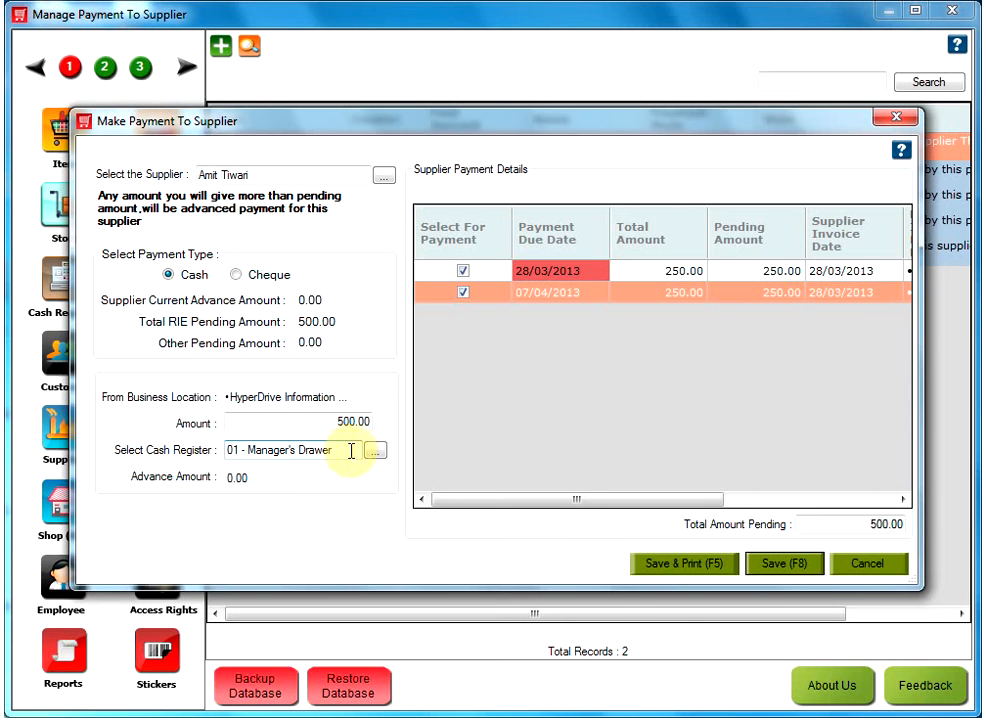
click(374, 452)
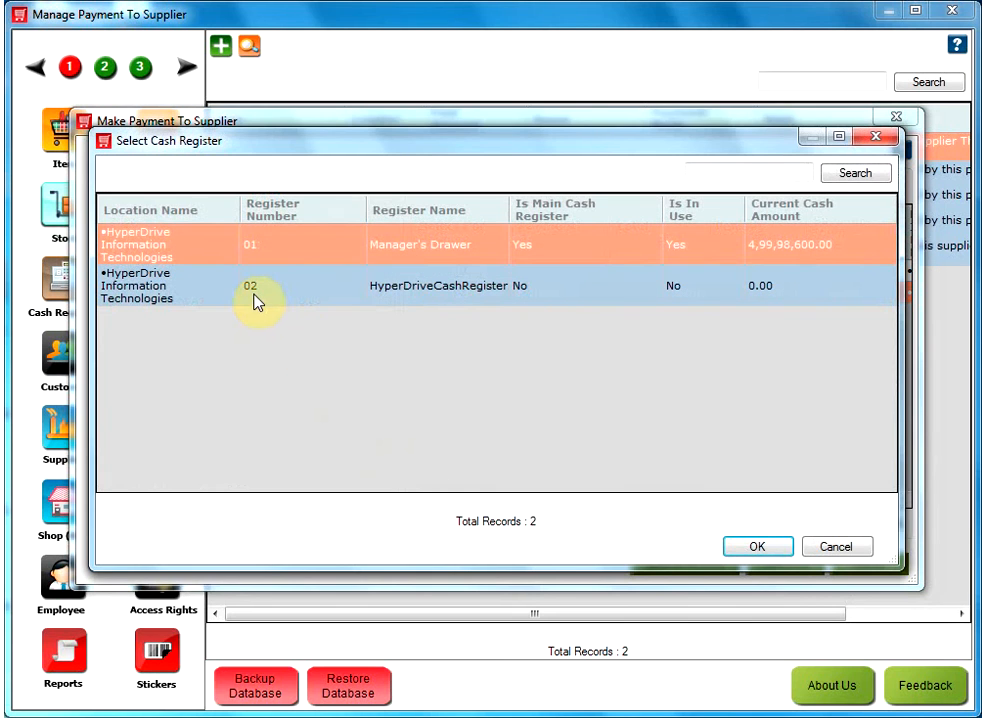
click(824, 550)
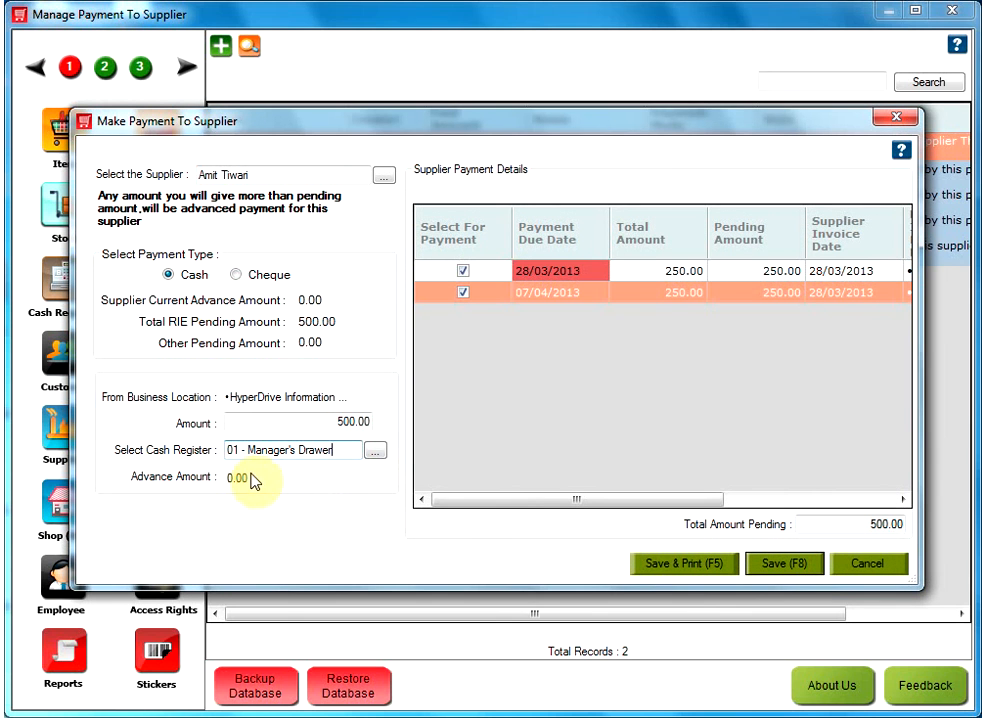
click(333, 423)
- Change the amount to 600.00 and save the payment, confirming it against the pending entries
double_click(331, 420)
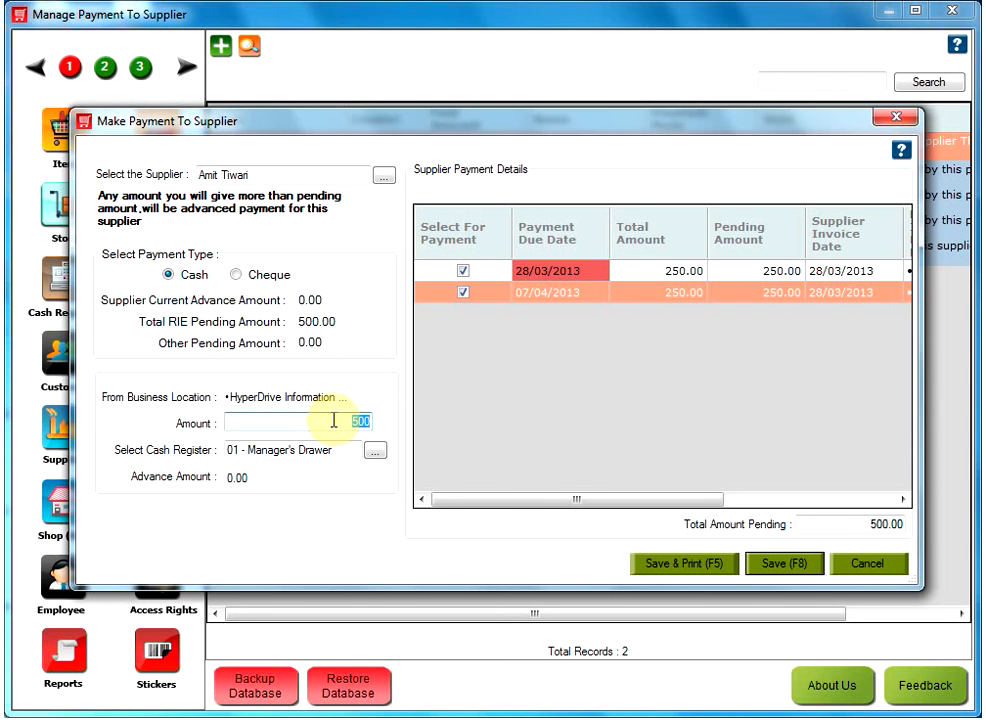
text(600)
click(335, 450)
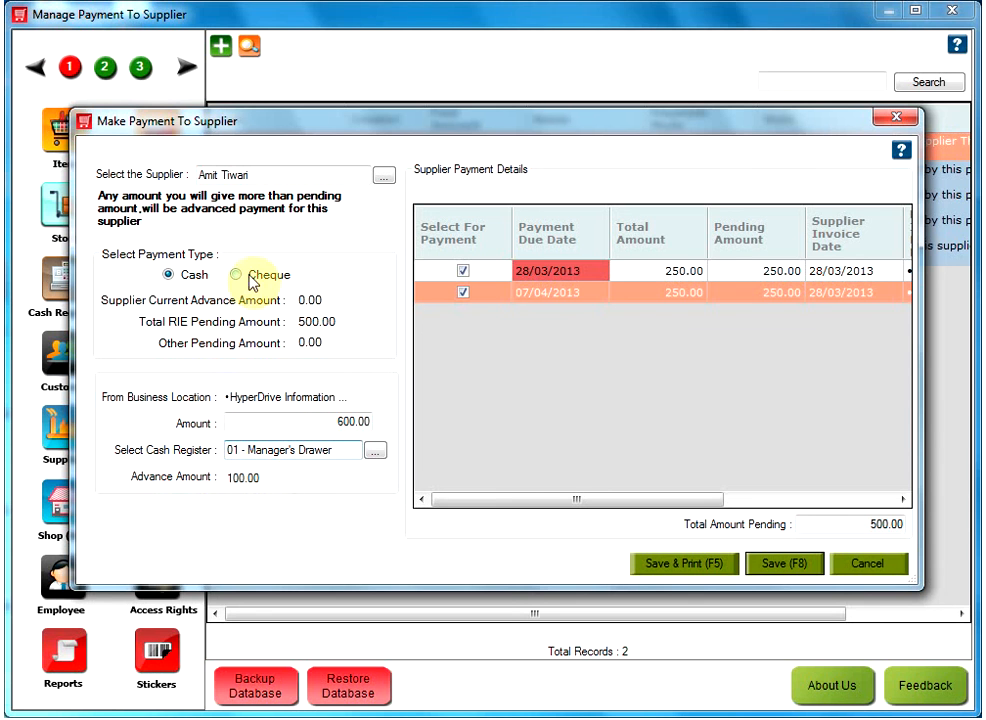
click(779, 565)
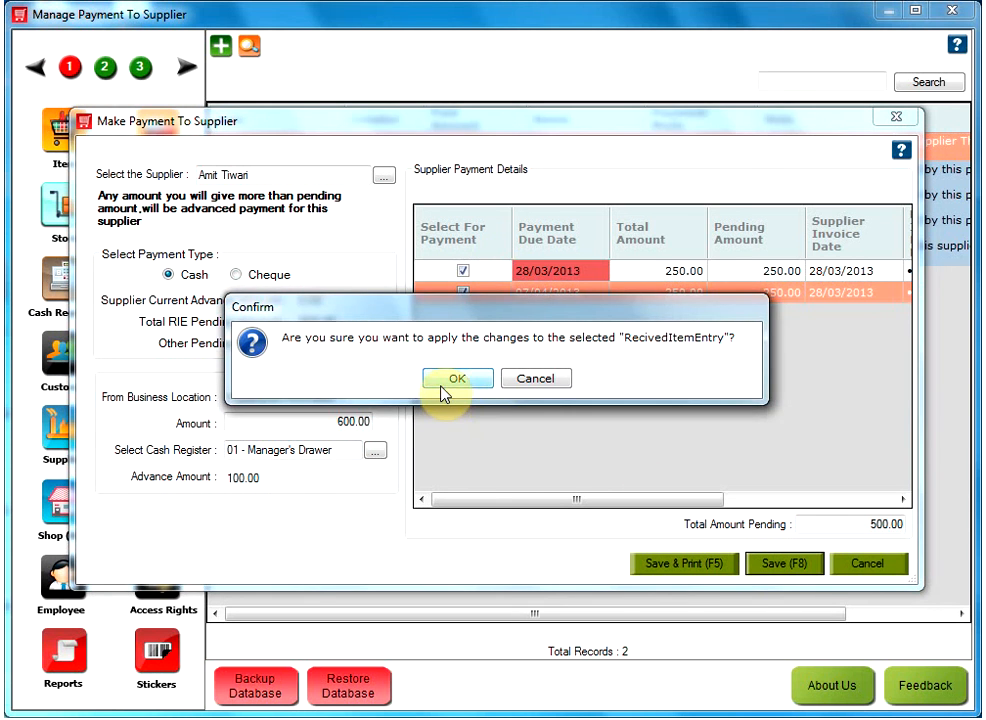
click(482, 380)
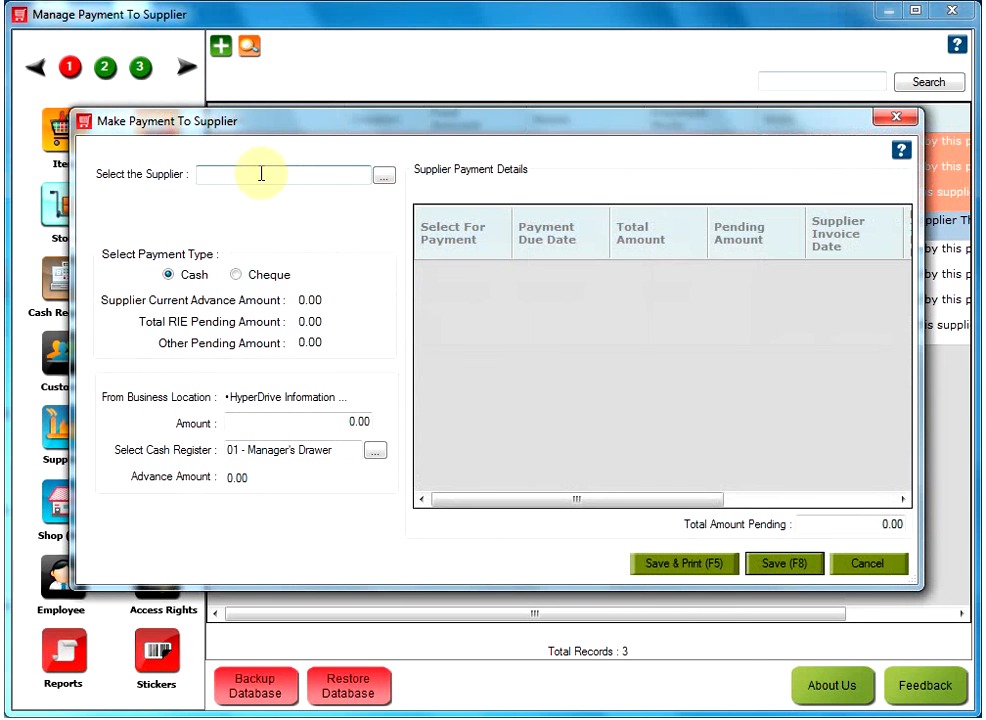
click(260, 173)
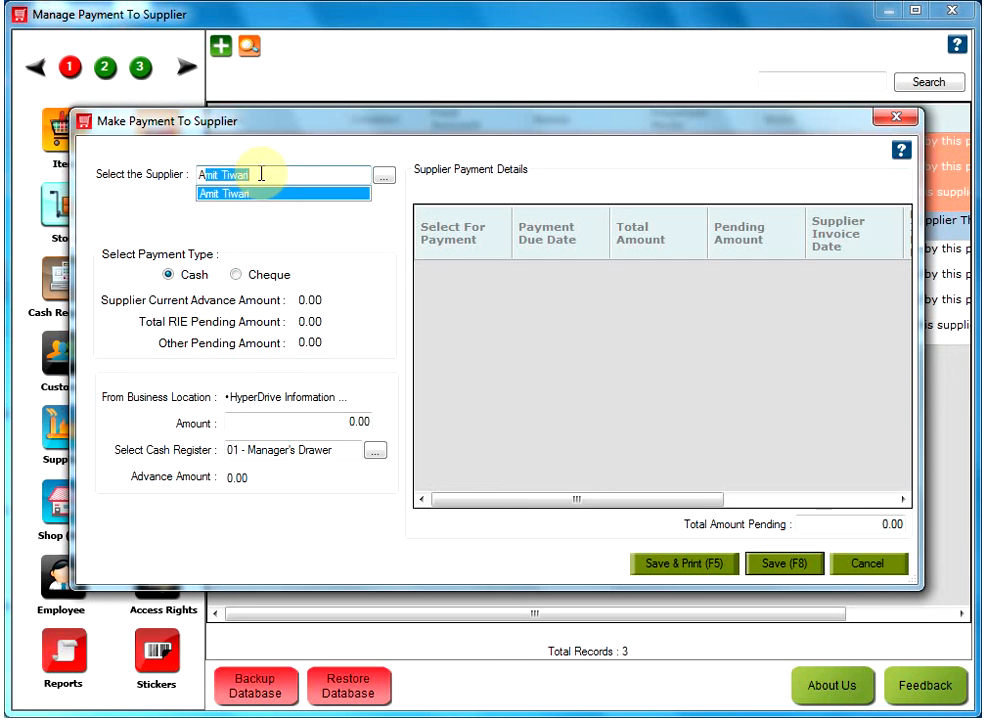
key(Return)
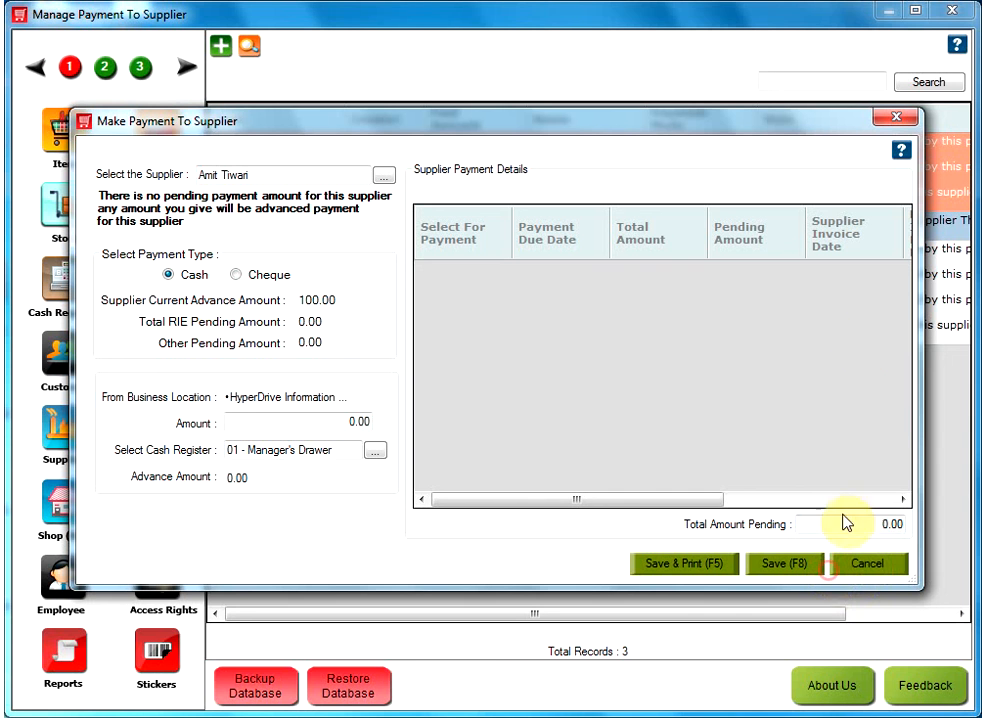
click(900, 118)
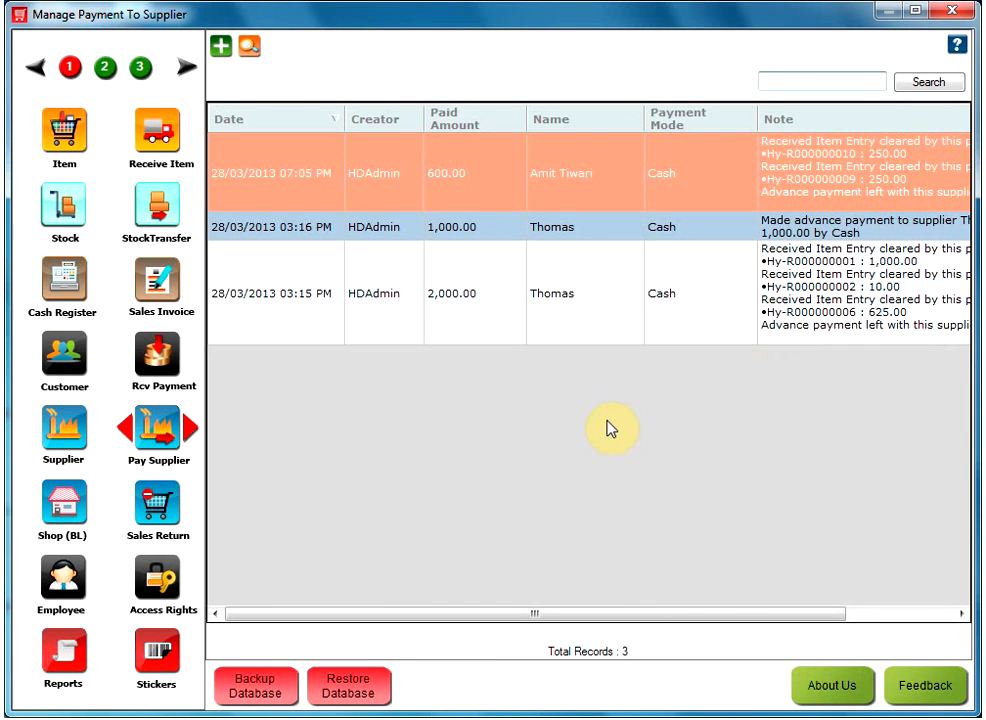